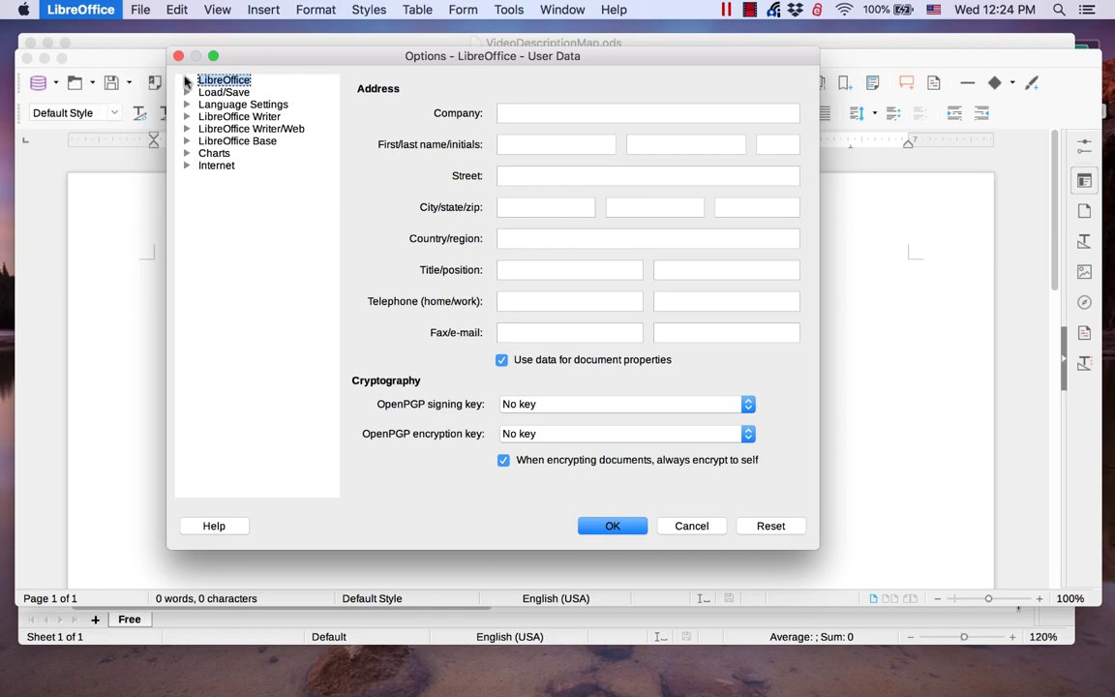
Expand the LibreOffice, Load/Save and LibreOffice Writer categories in the Options tree
left_click(186, 82)
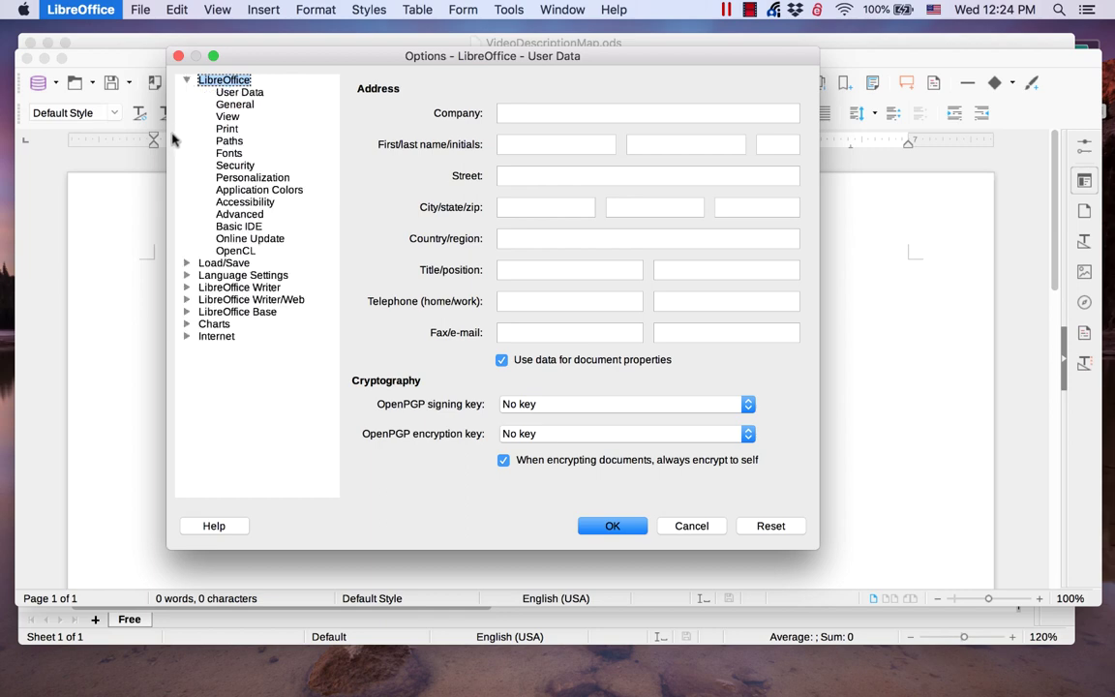
left_click(187, 264)
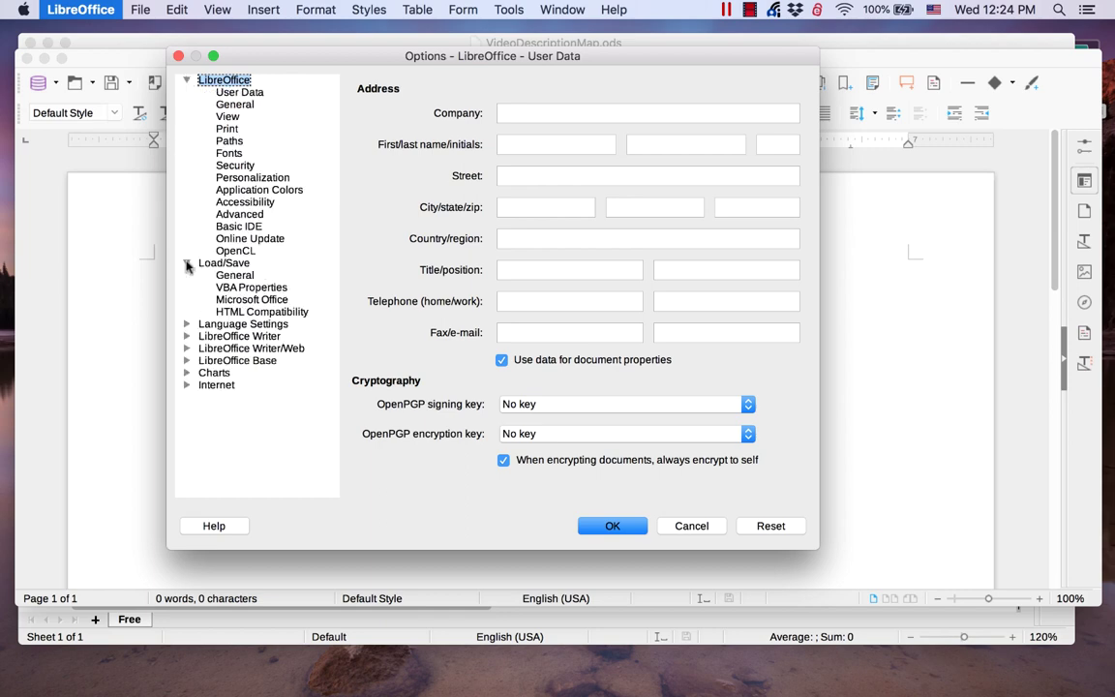
left_click(186, 337)
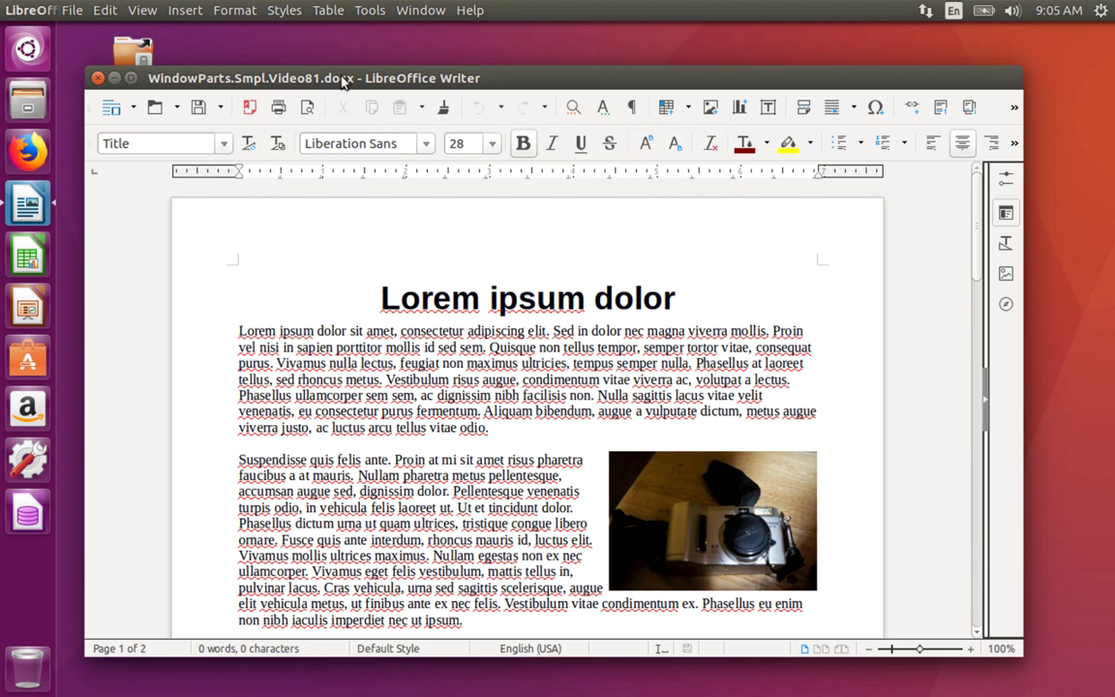
Open Writer's Options dialog from the Tools menu, showing the User Data page
left_click(371, 11)
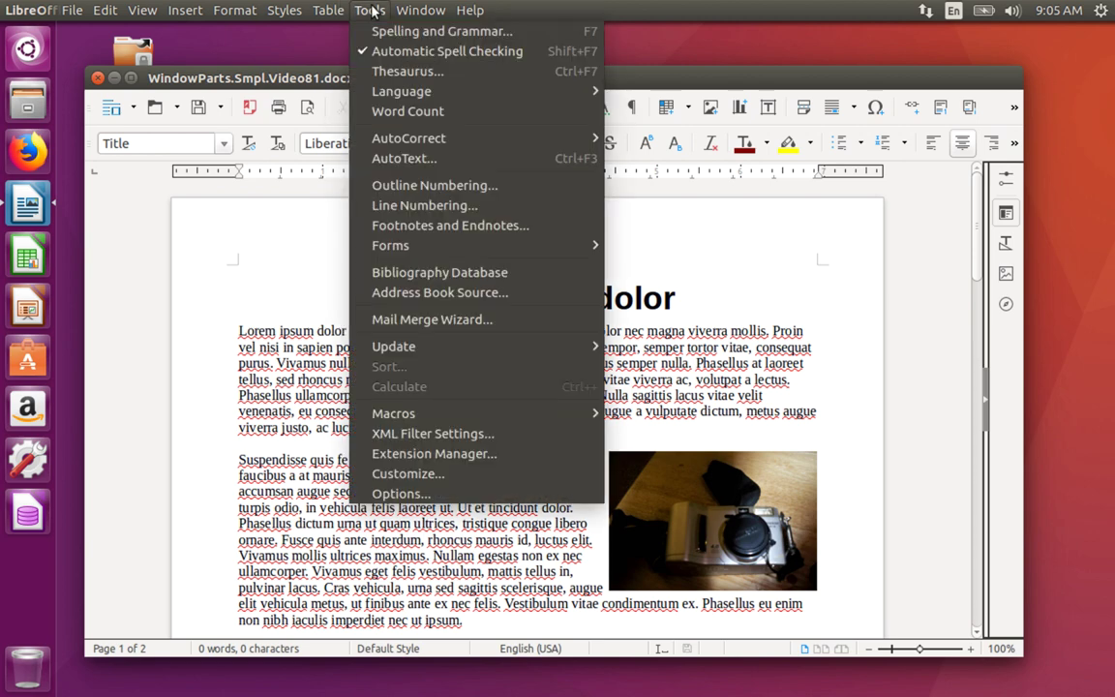
left_click(406, 498)
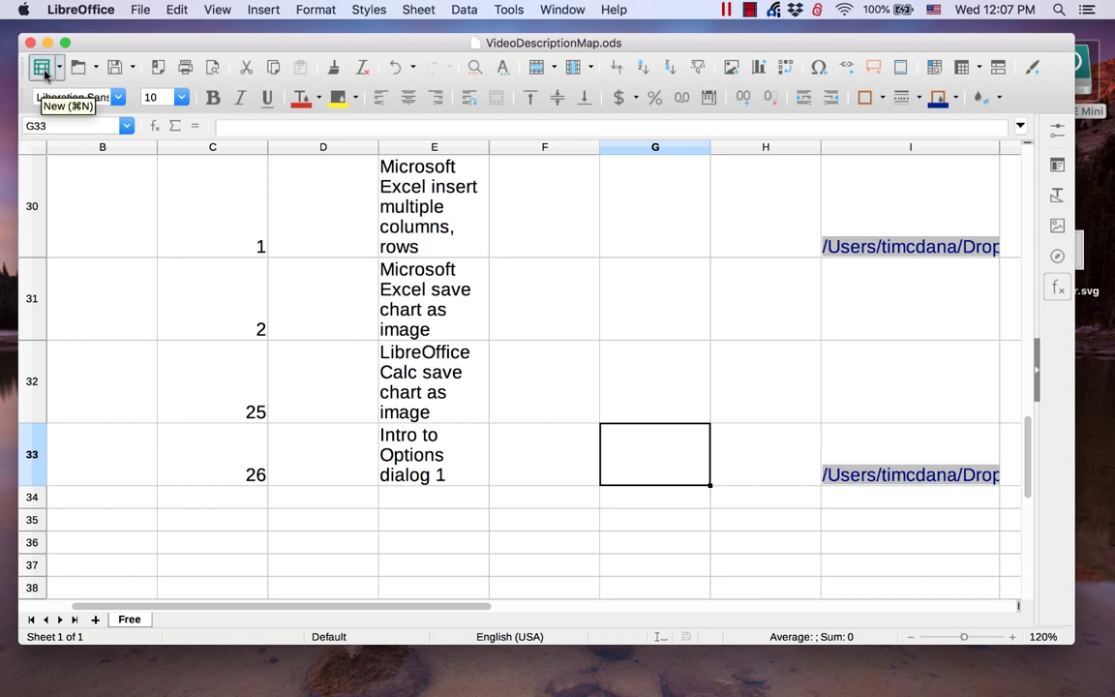
Open Calc's Options dialog via Preferences in the LibreOffice application menu
left_click(81, 12)
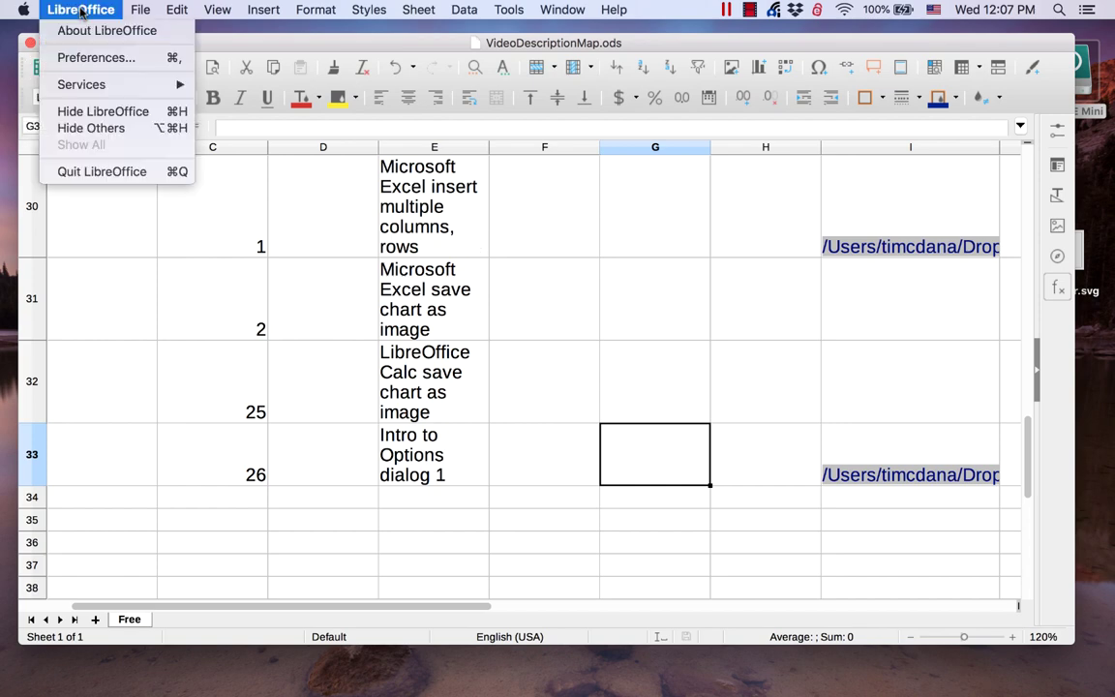
left_click(92, 60)
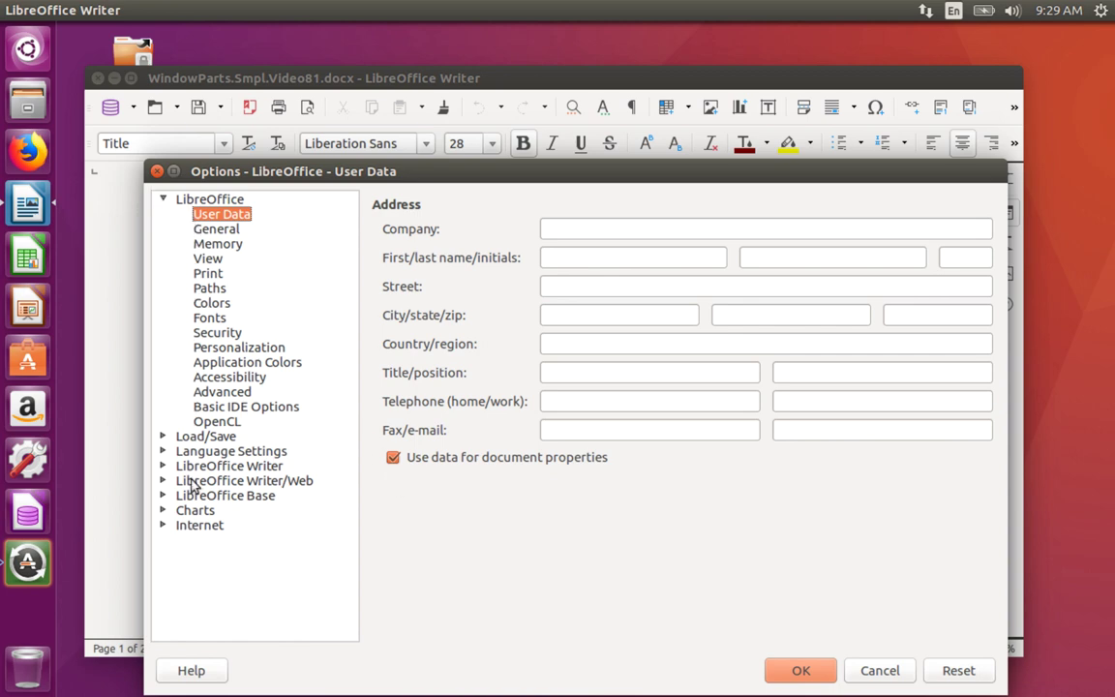
Close the Options dialog without changes and reopen it from the Tools menu
left_click(165, 200)
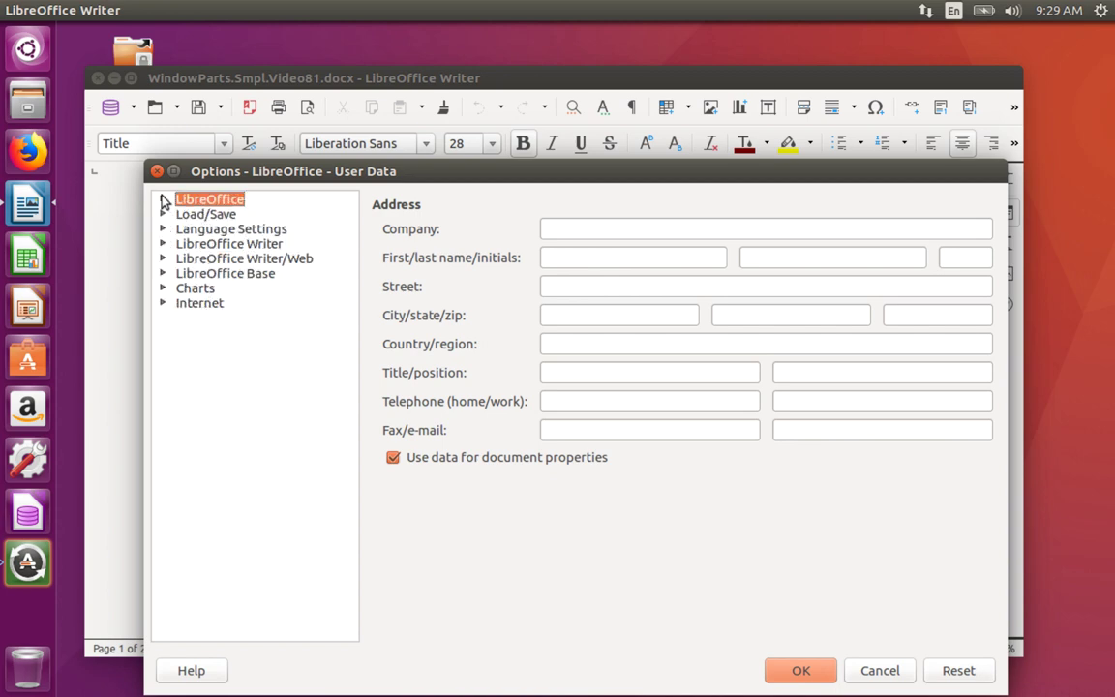
left_click(878, 673)
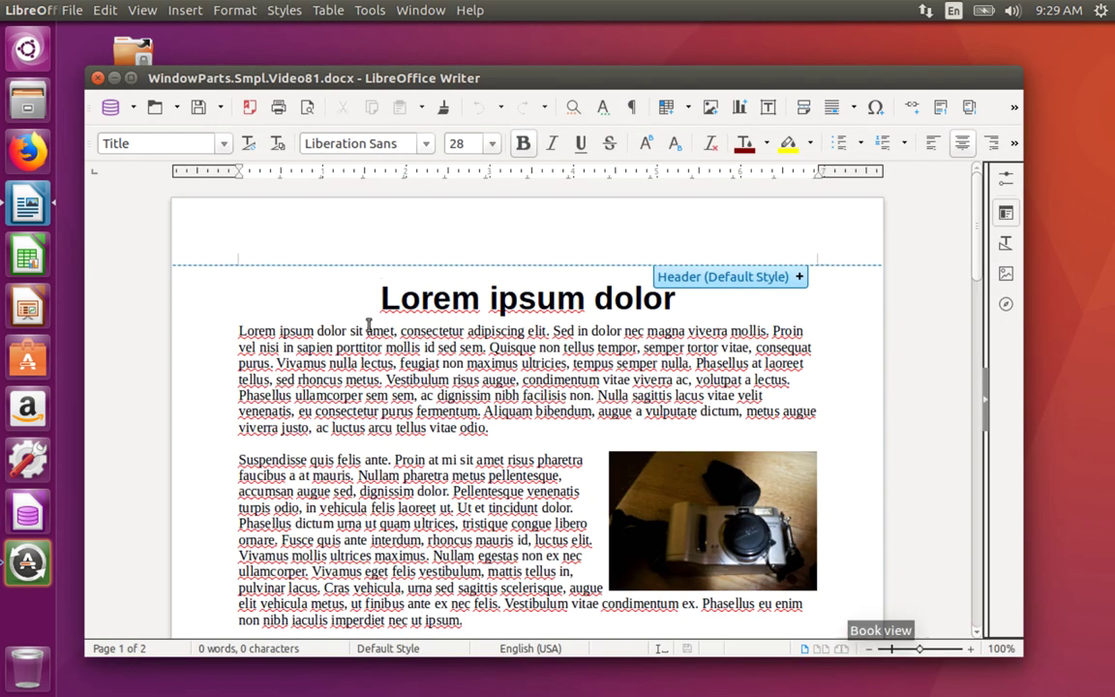
left_click(369, 11)
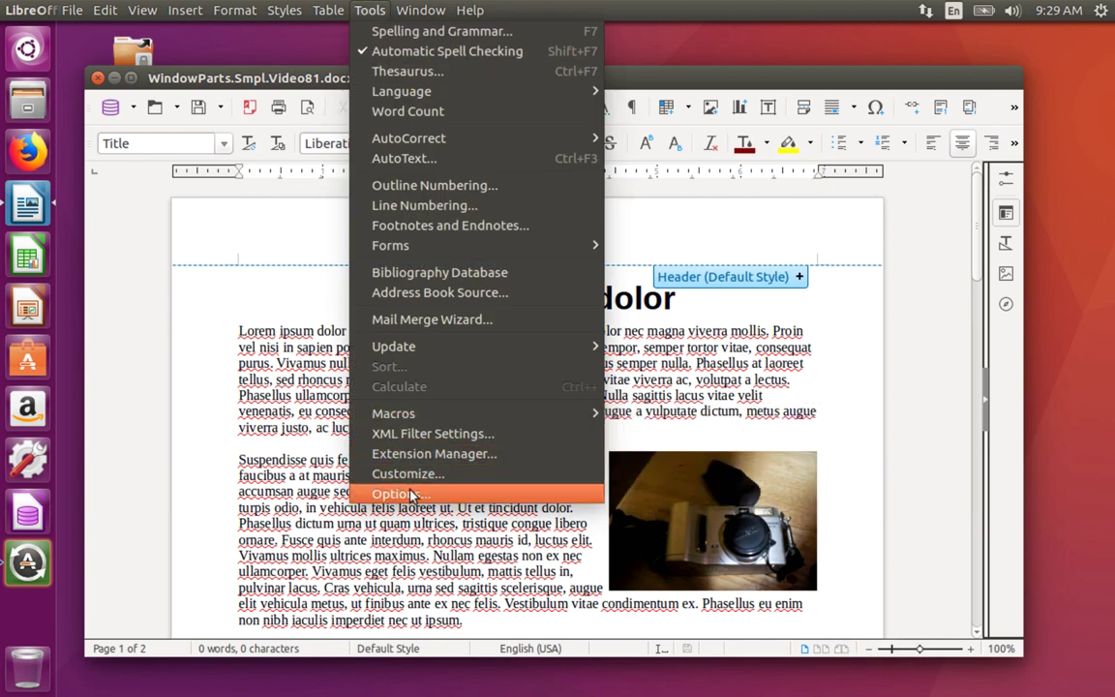
left_click(379, 494)
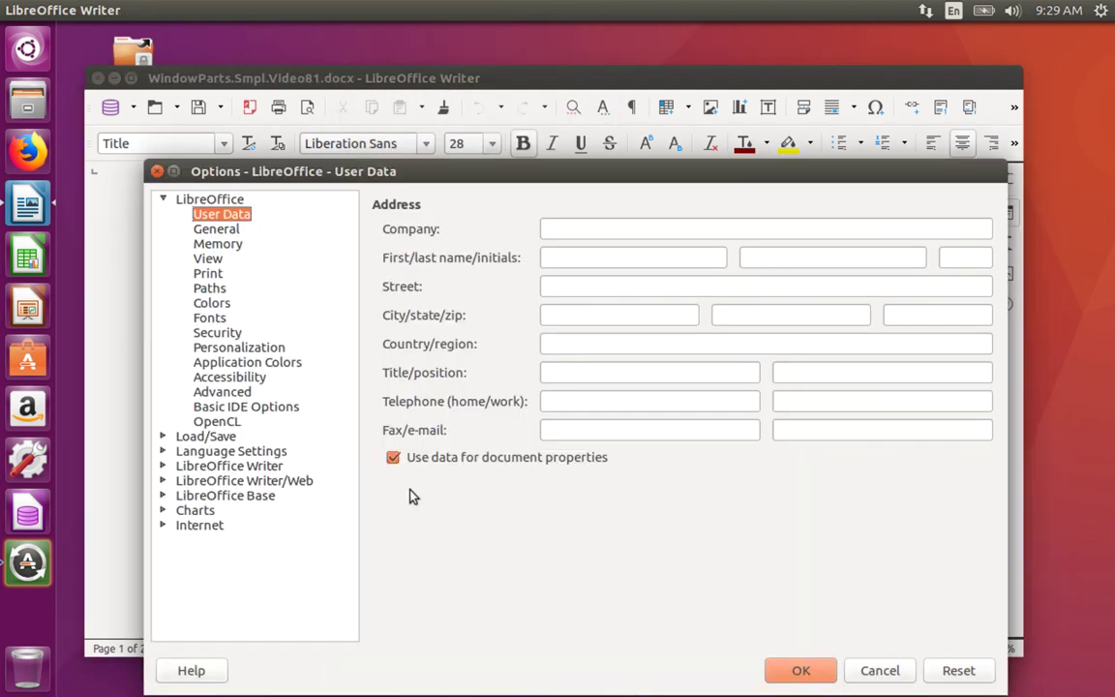
Expand the LibreOffice, Load/Save, Language Settings and LibreOffice Writer categories
left_click(164, 200)
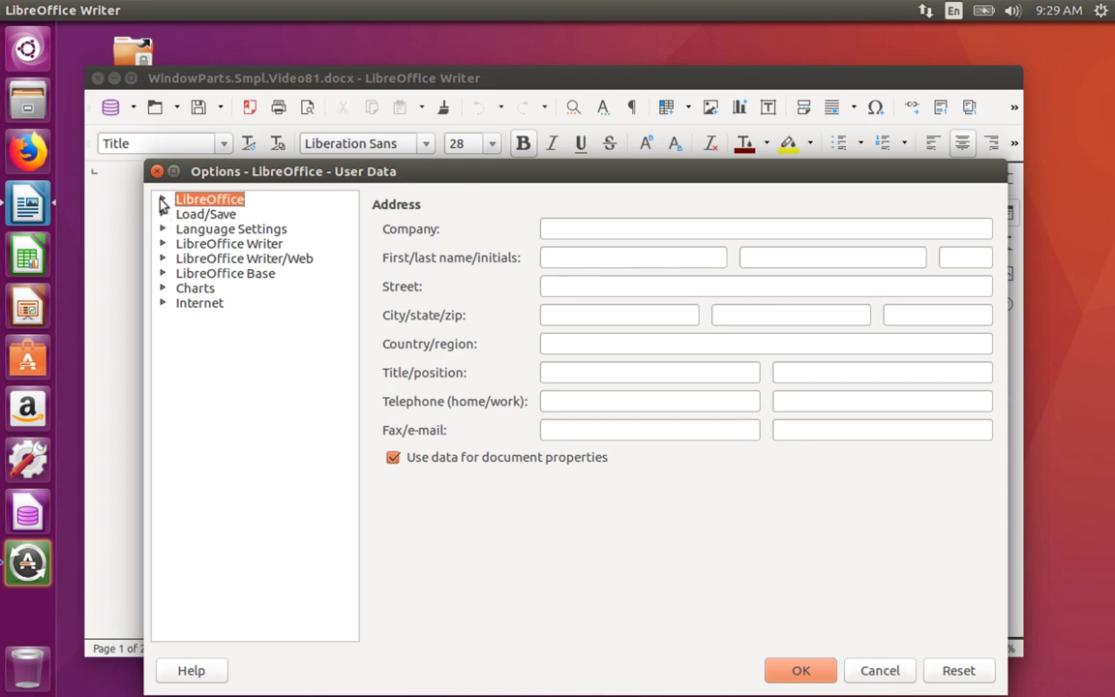
left_click(163, 201)
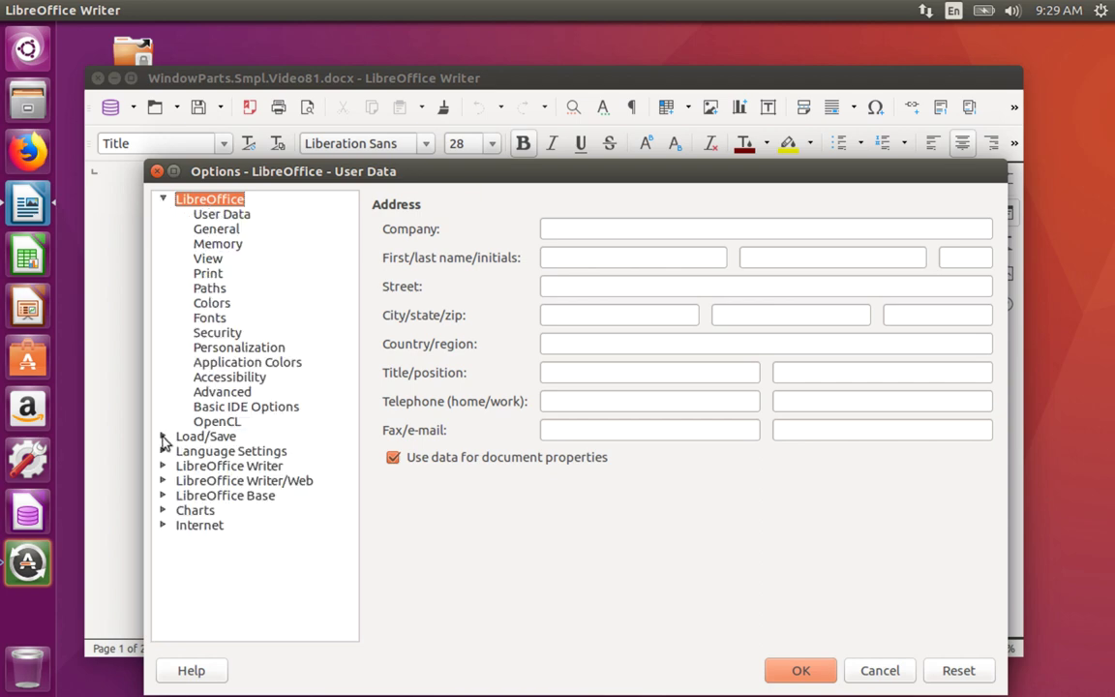
left_click(163, 436)
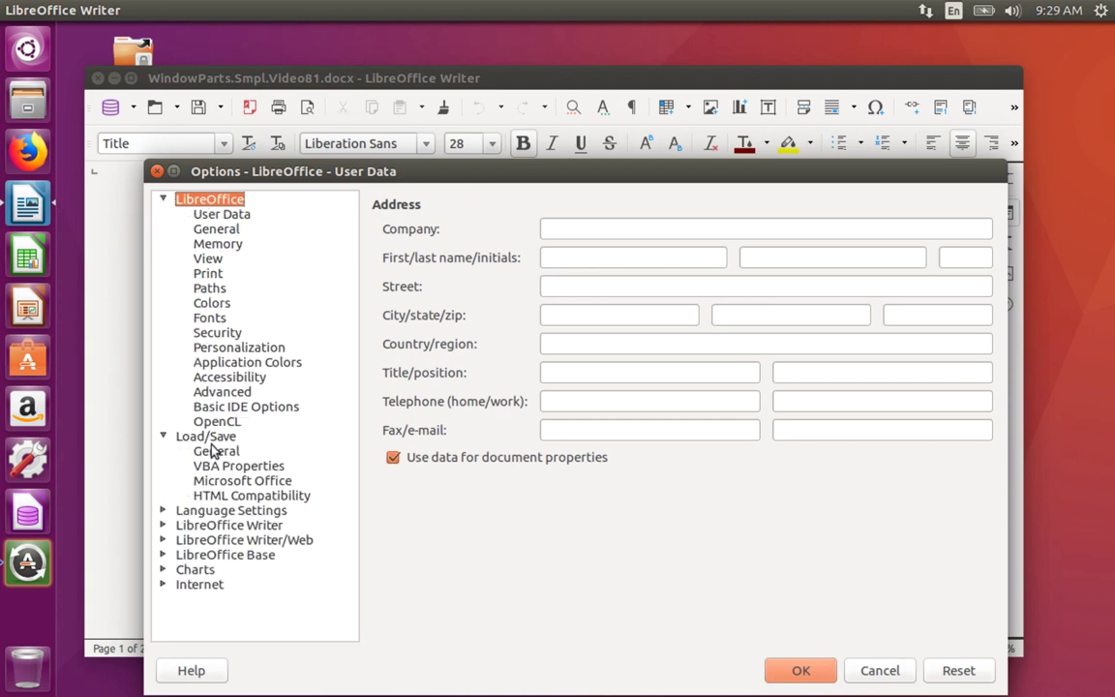
left_click(162, 511)
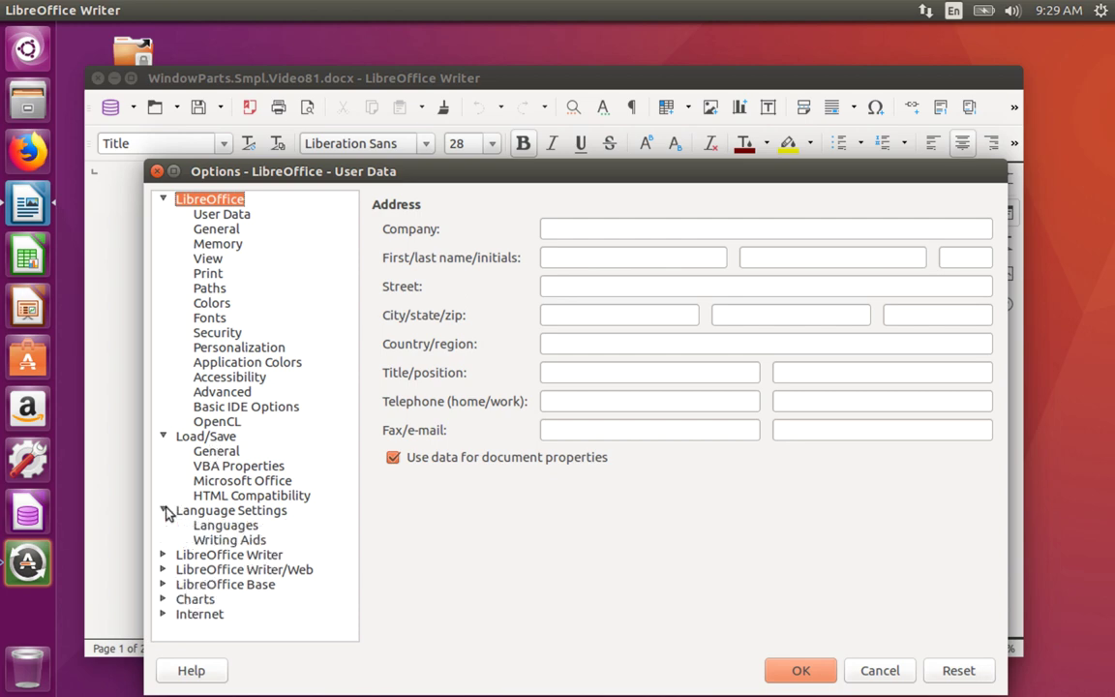
left_click(162, 554)
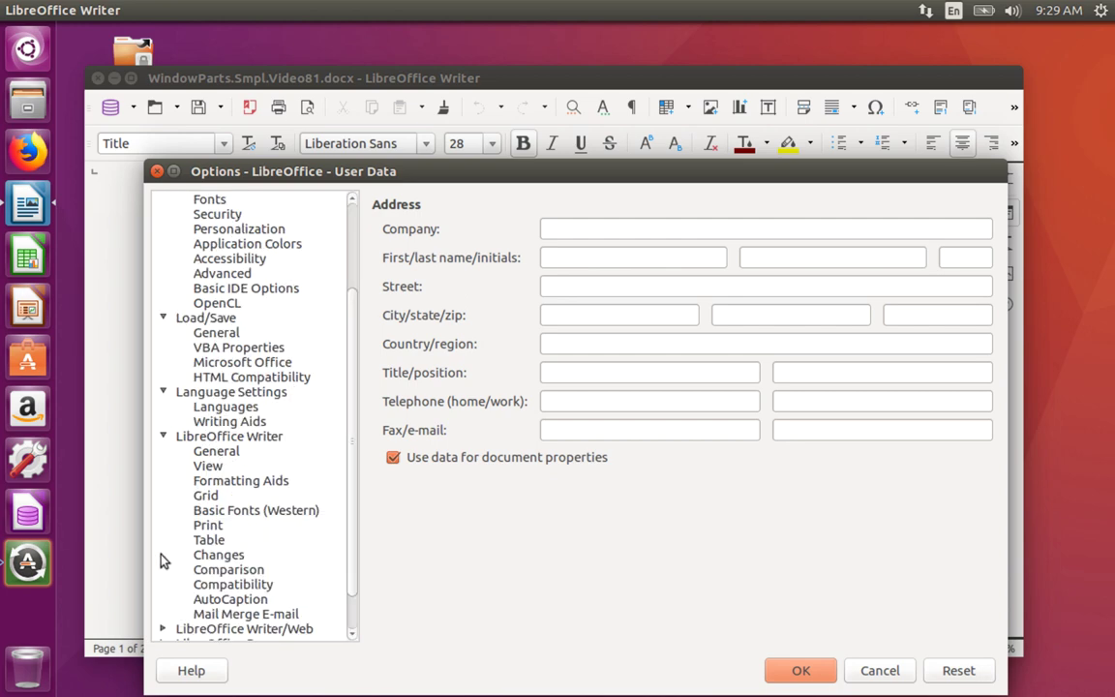
Expand the LibreOffice Writer/Web, LibreOffice Base, Charts and Internet categories
scroll(190, 550, "down", 1)
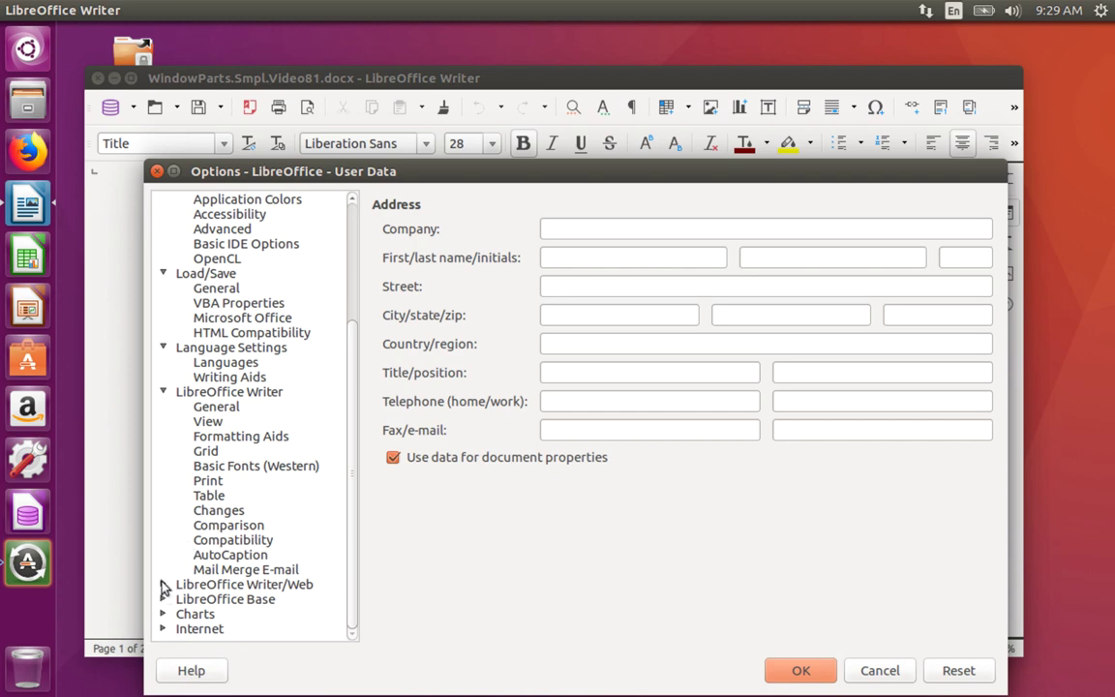
left_click(163, 585)
scroll(174, 585, "down", 2)
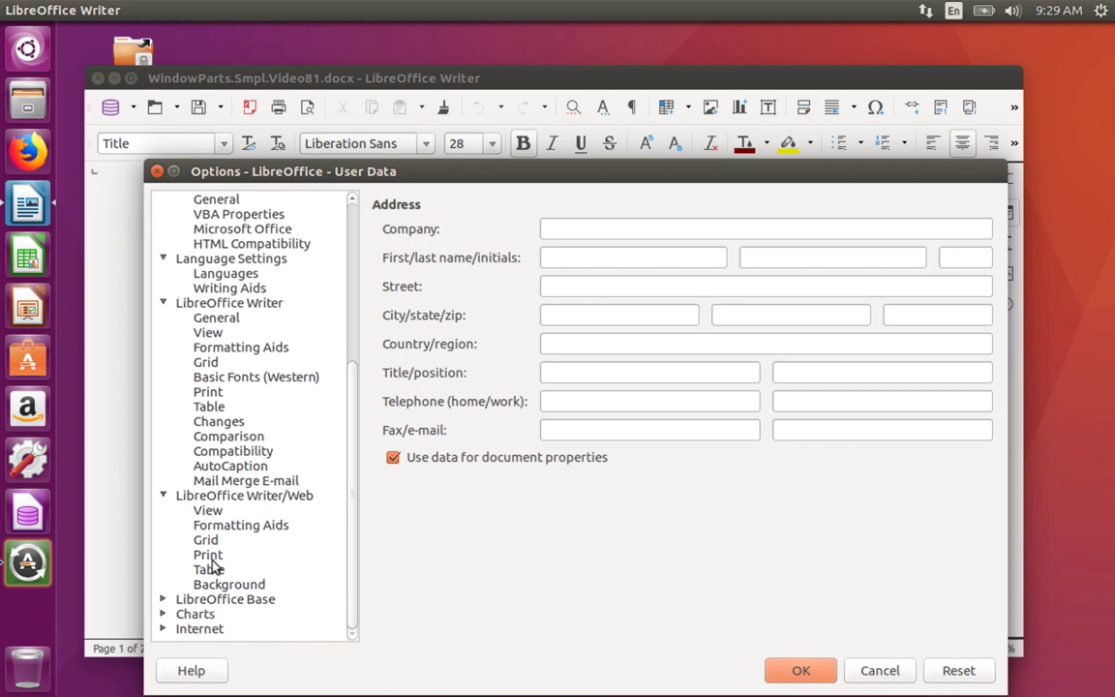
left_click(163, 599)
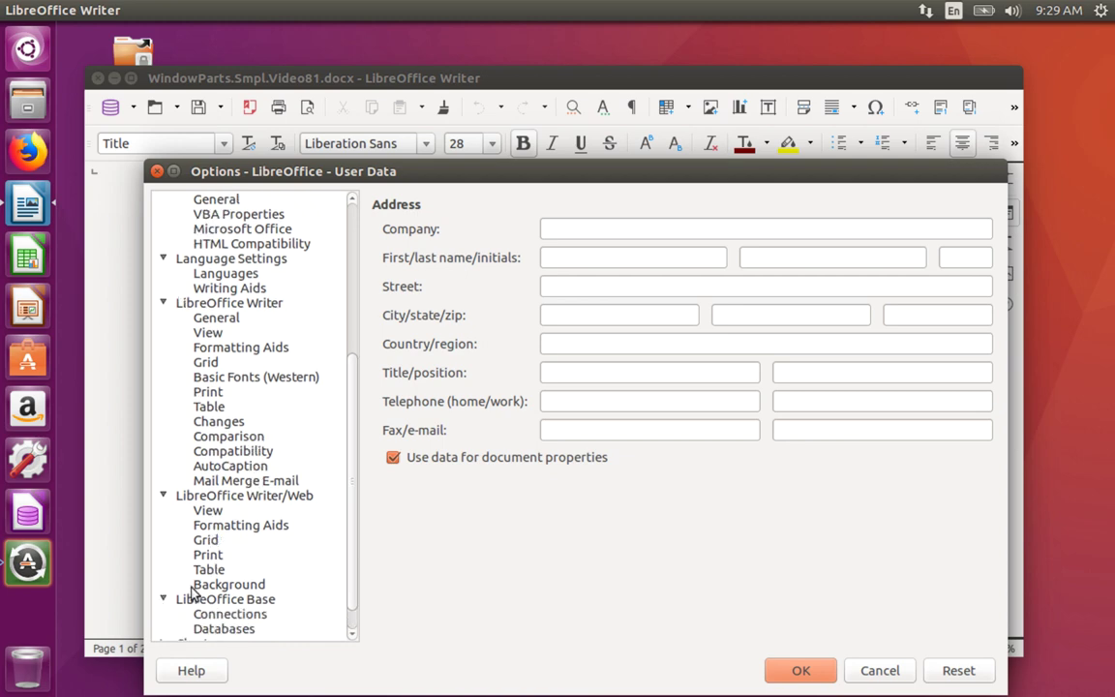
scroll(194, 595, "down", 1)
left_click(163, 613)
scroll(180, 603, "down", 1)
left_click(162, 628)
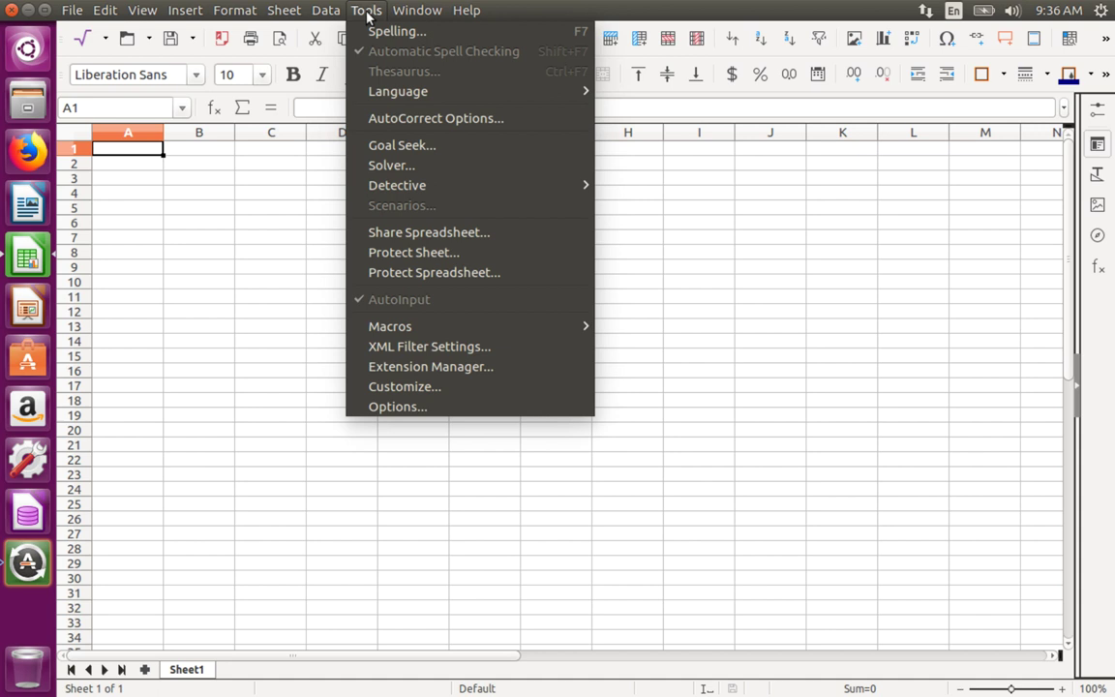
Open Calc's Options dialog and expand LibreOffice, Load/Save, Language Settings and LibreOffice Calc
left_click(411, 408)
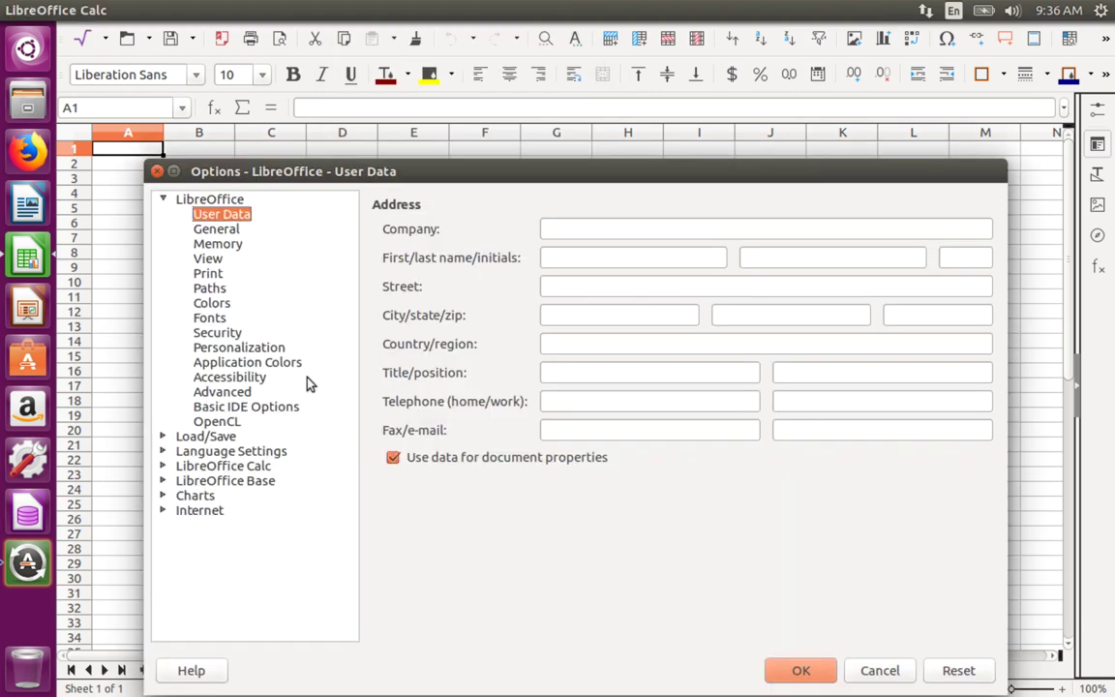
left_click(162, 198)
left_click(163, 200)
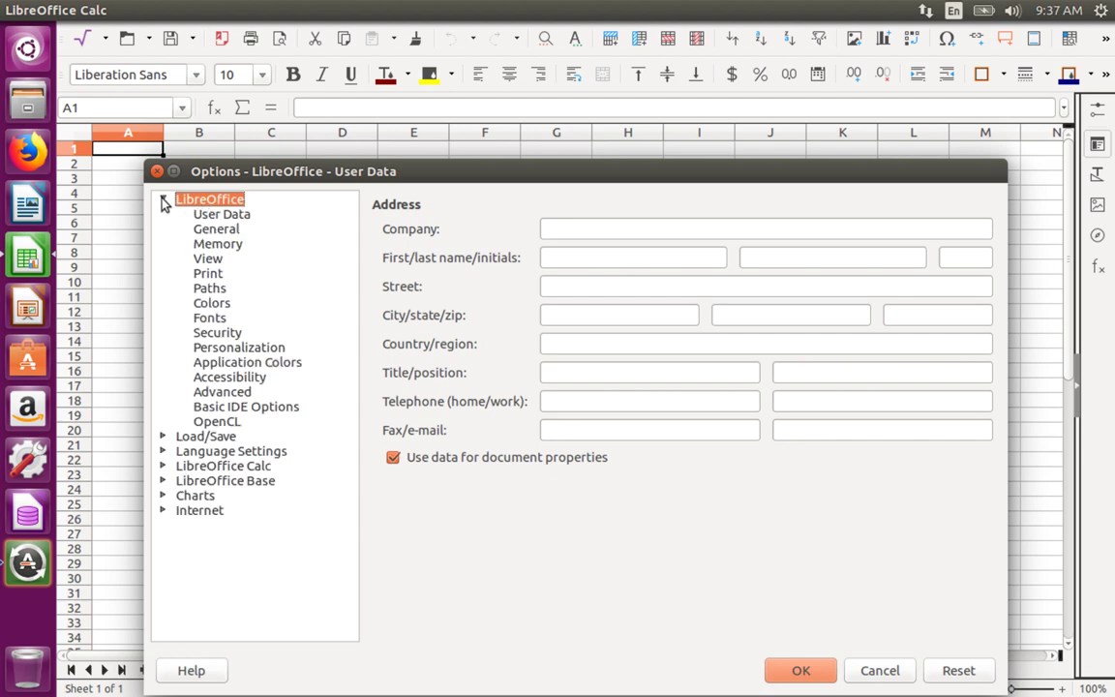
left_click(162, 436)
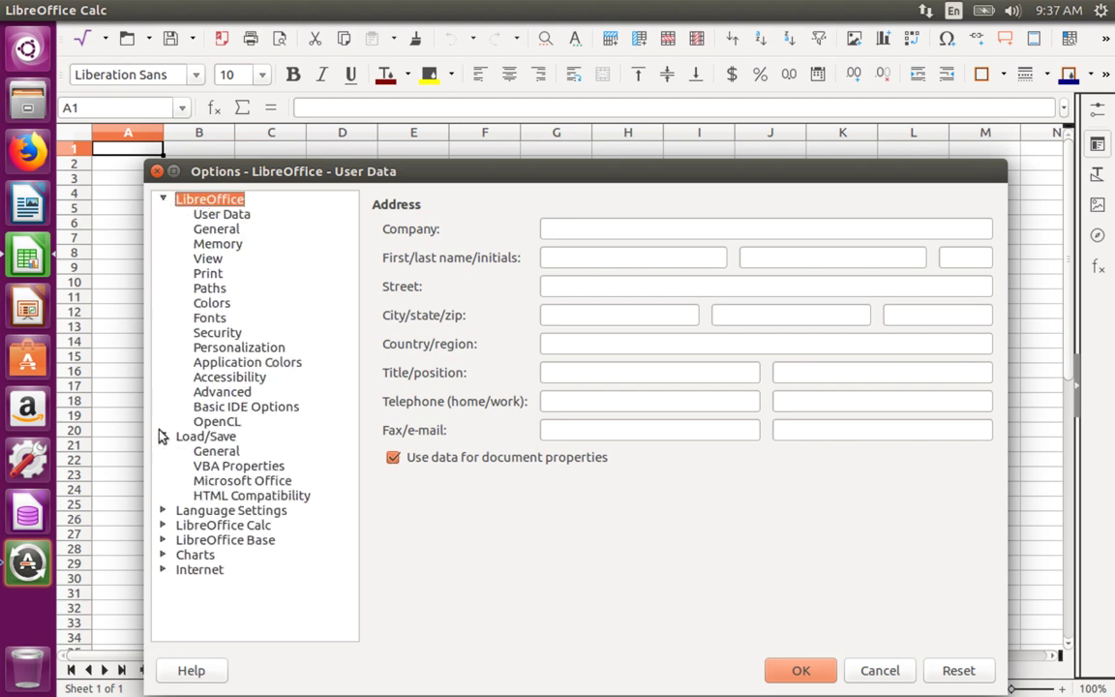
left_click(162, 511)
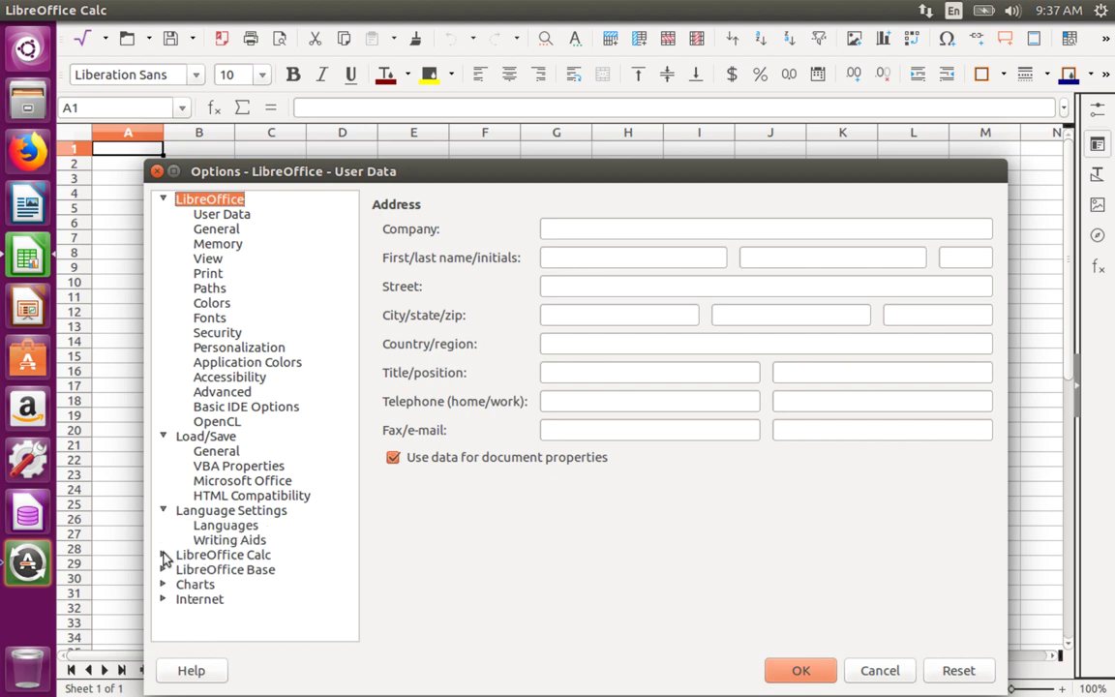
left_click(162, 555)
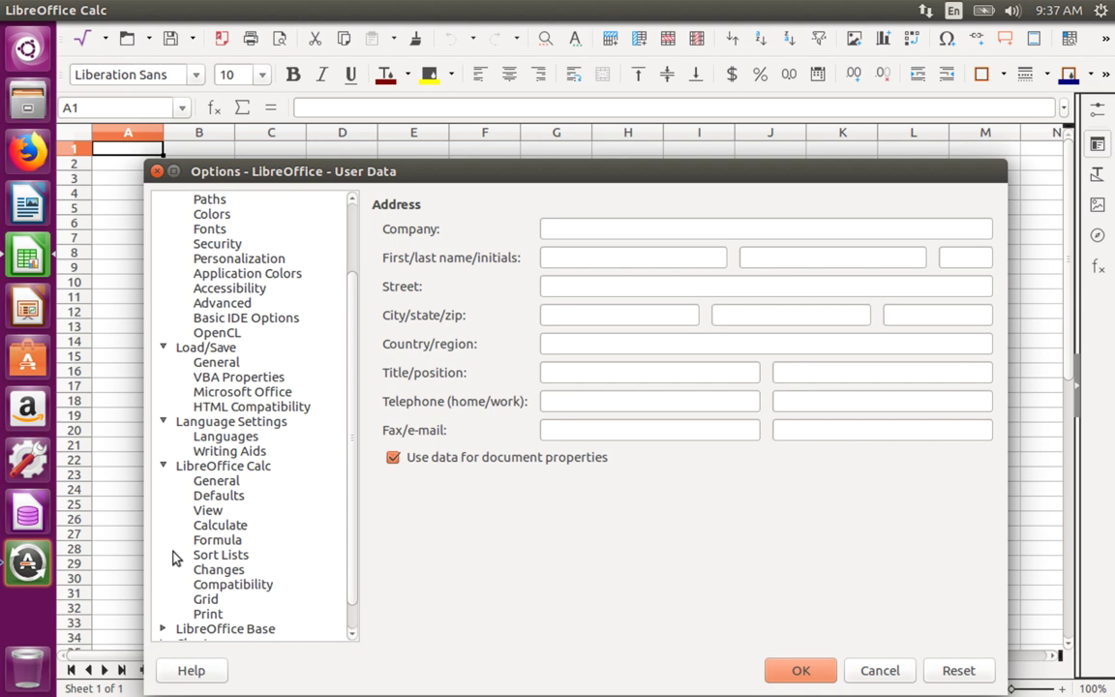
Expand the LibreOffice Base, Charts and Internet categories
left_click(163, 628)
scroll(199, 569, "down", 1)
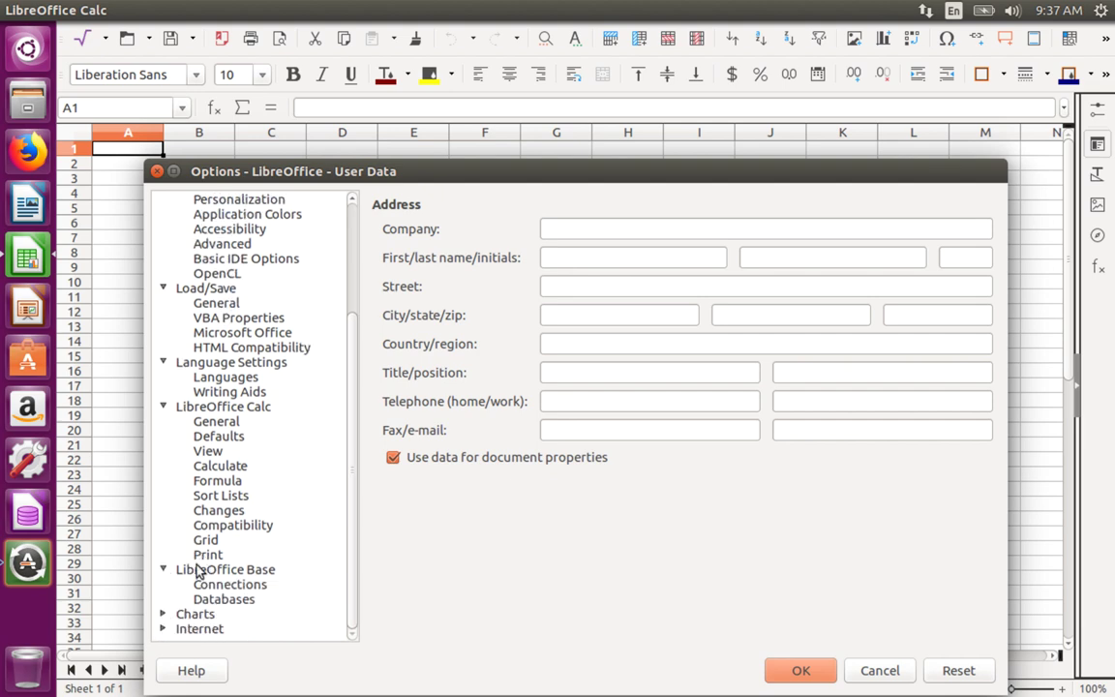
left_click(163, 615)
scroll(219, 581, "down", 1)
left_click(163, 628)
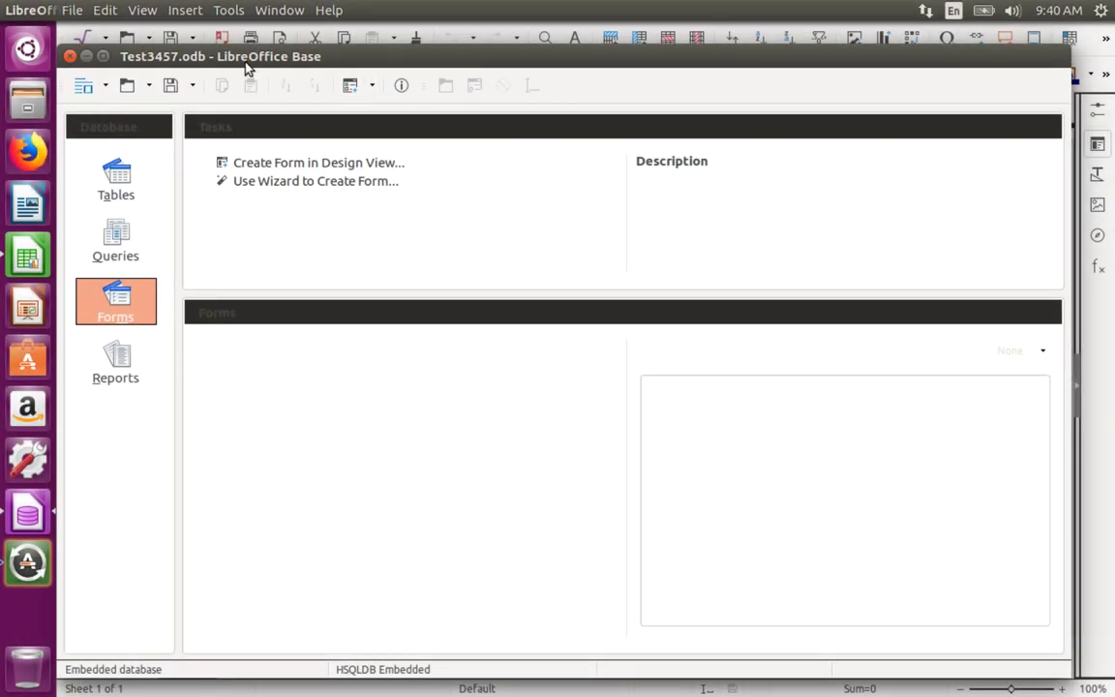
Open Base's Options dialog from Tools with the LibreOffice category expanded
left_click(229, 10)
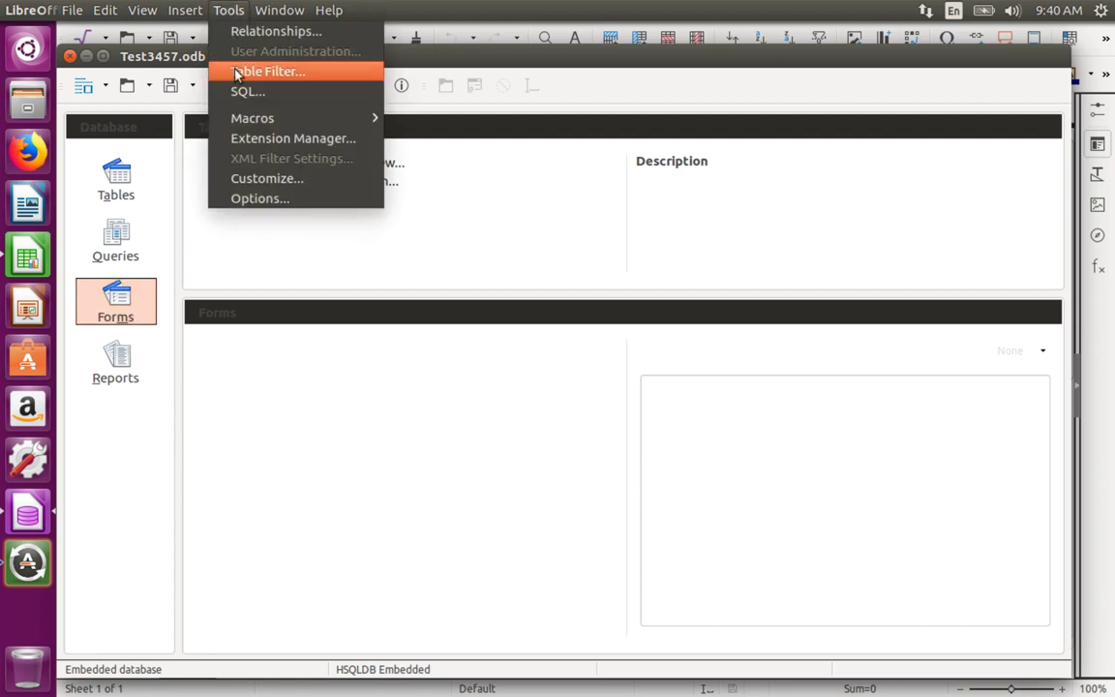
left_click(267, 201)
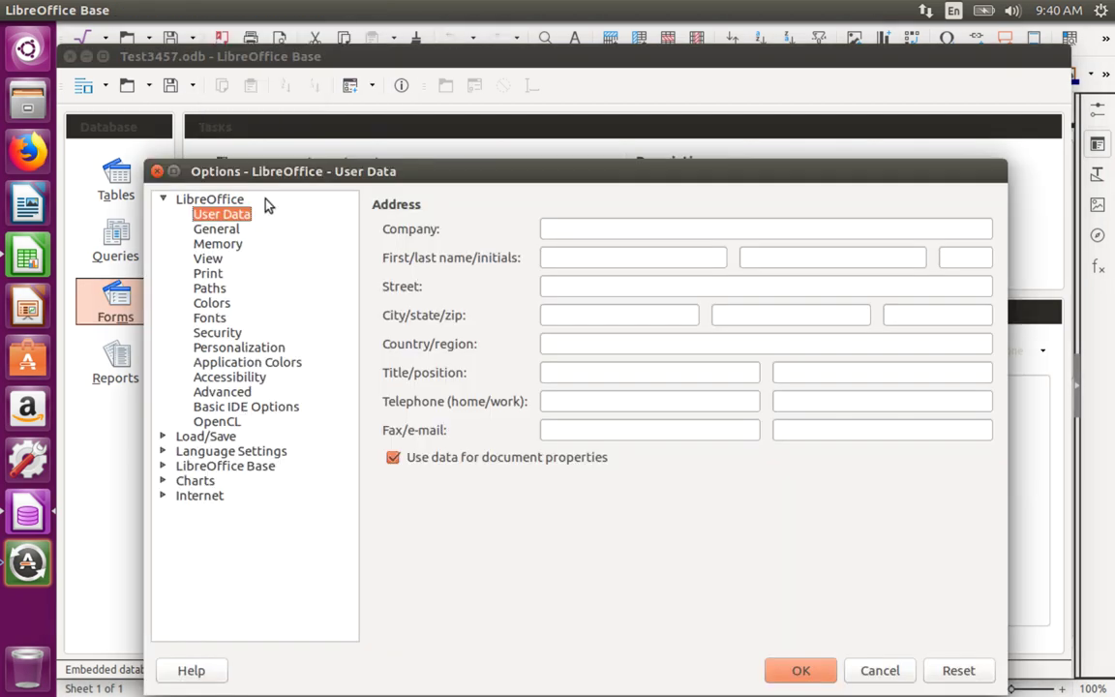
left_click(164, 200)
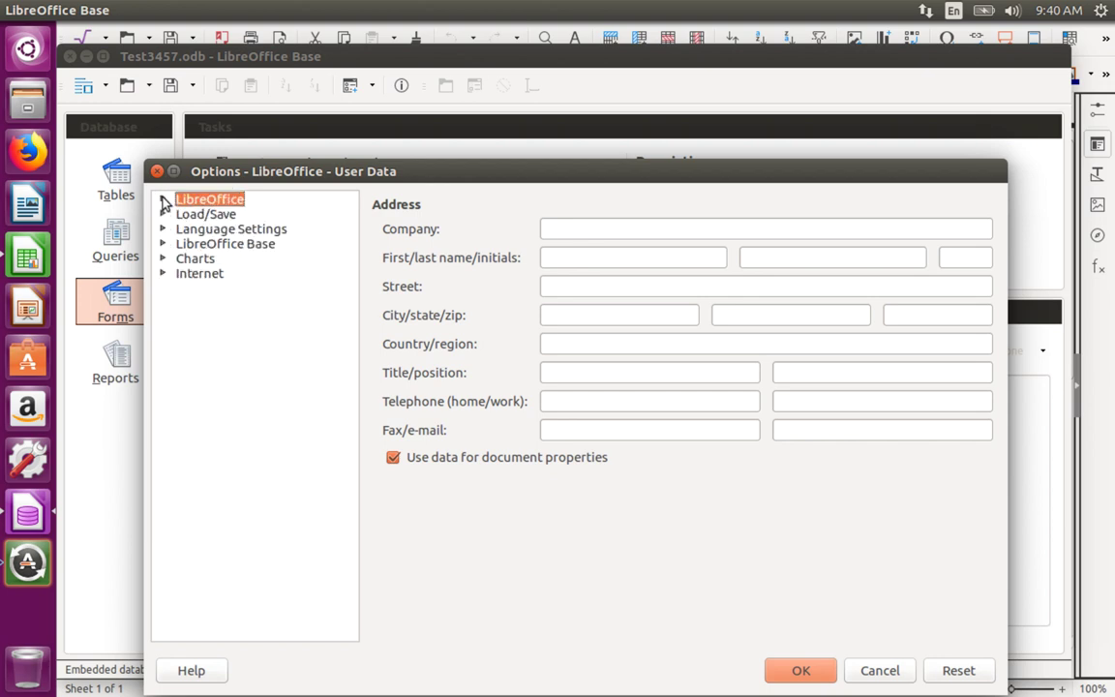
left_click(163, 199)
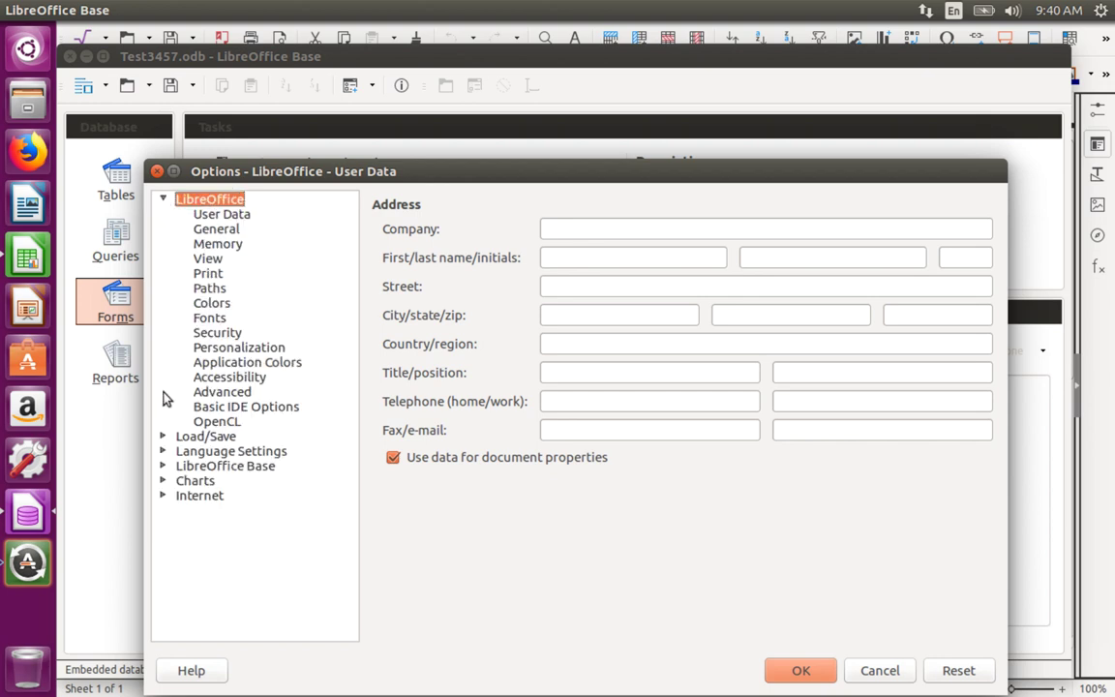
Expand the Load/Save, Language Settings, LibreOffice Base, Charts and Internet categories
left_click(164, 437)
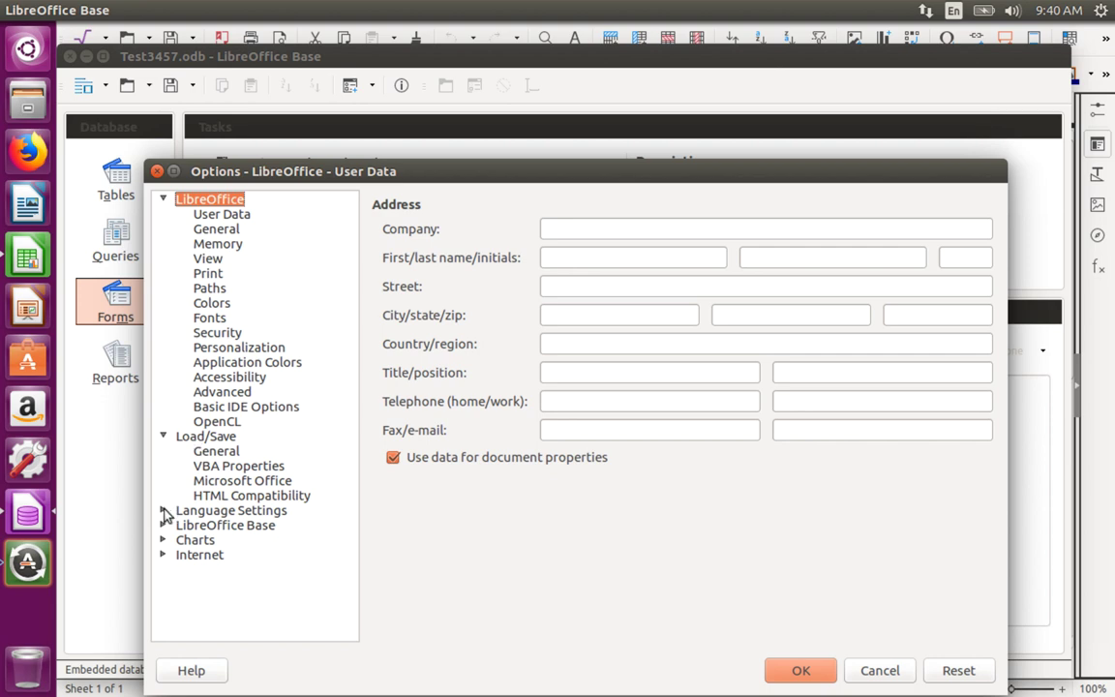
left_click(163, 510)
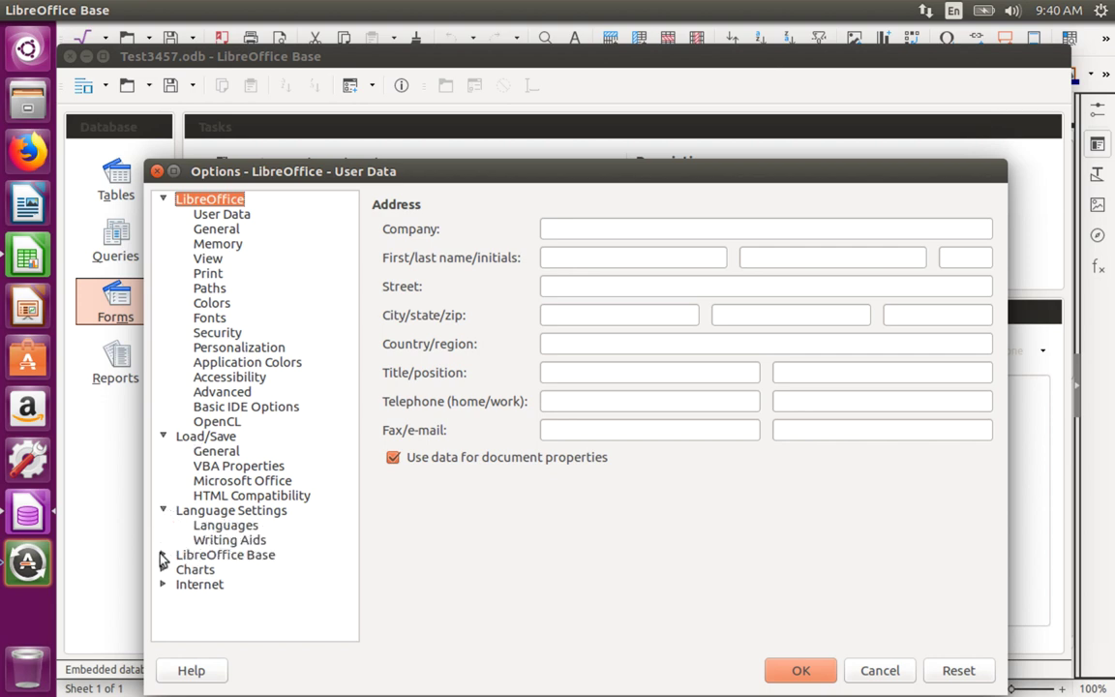
left_click(164, 556)
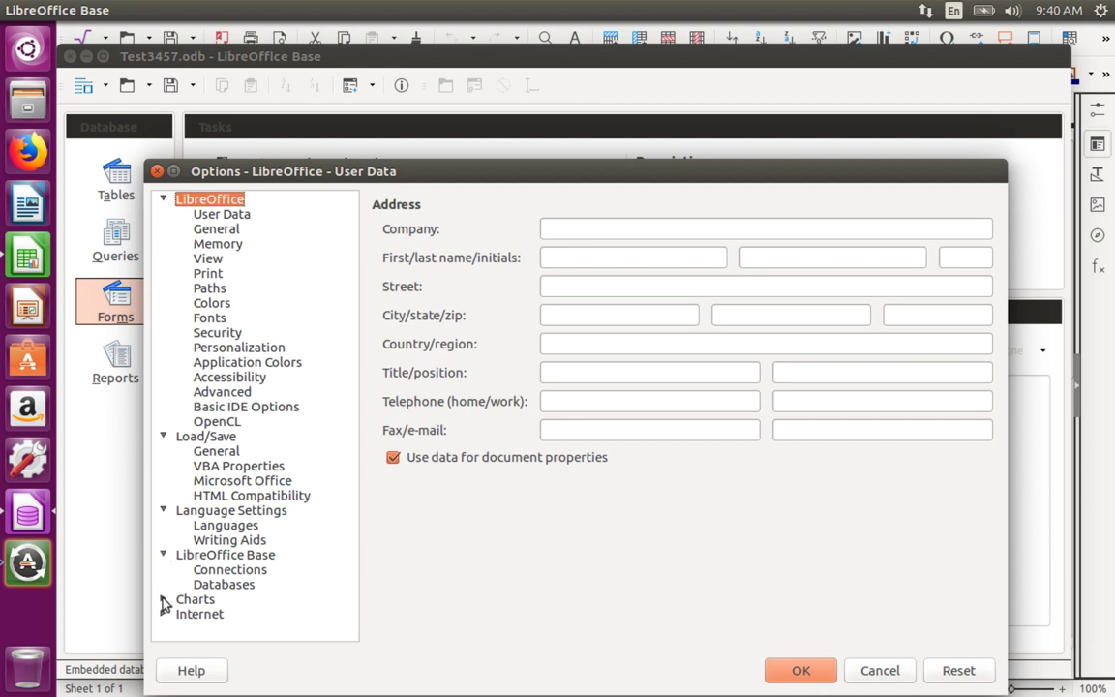
left_click(164, 599)
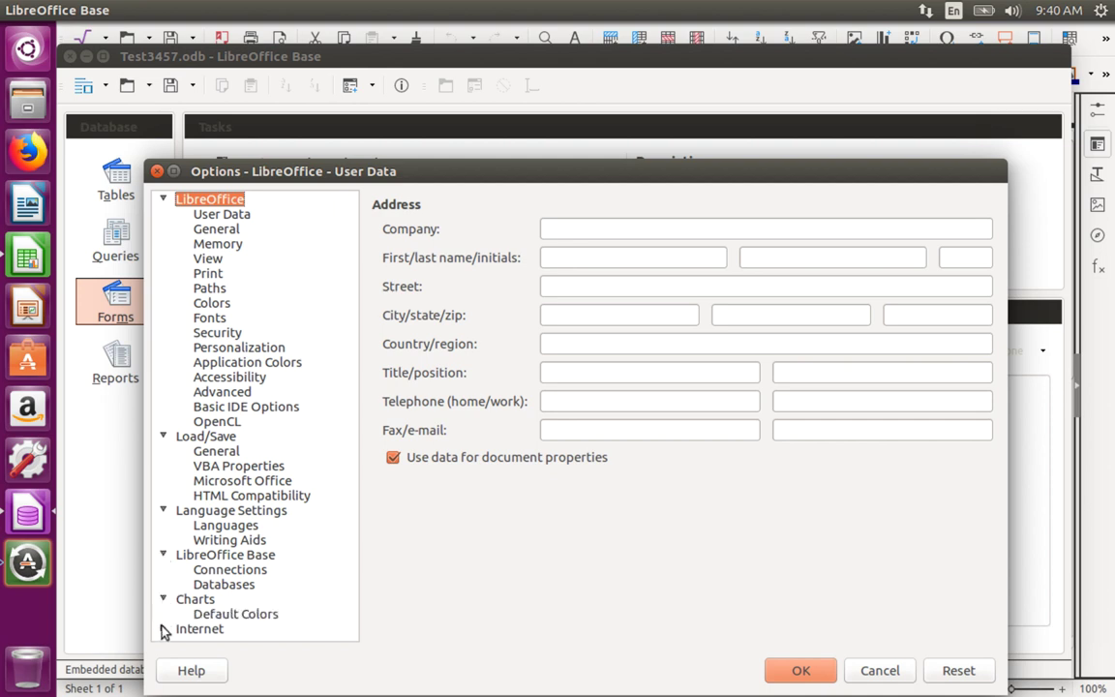
left_click(163, 628)
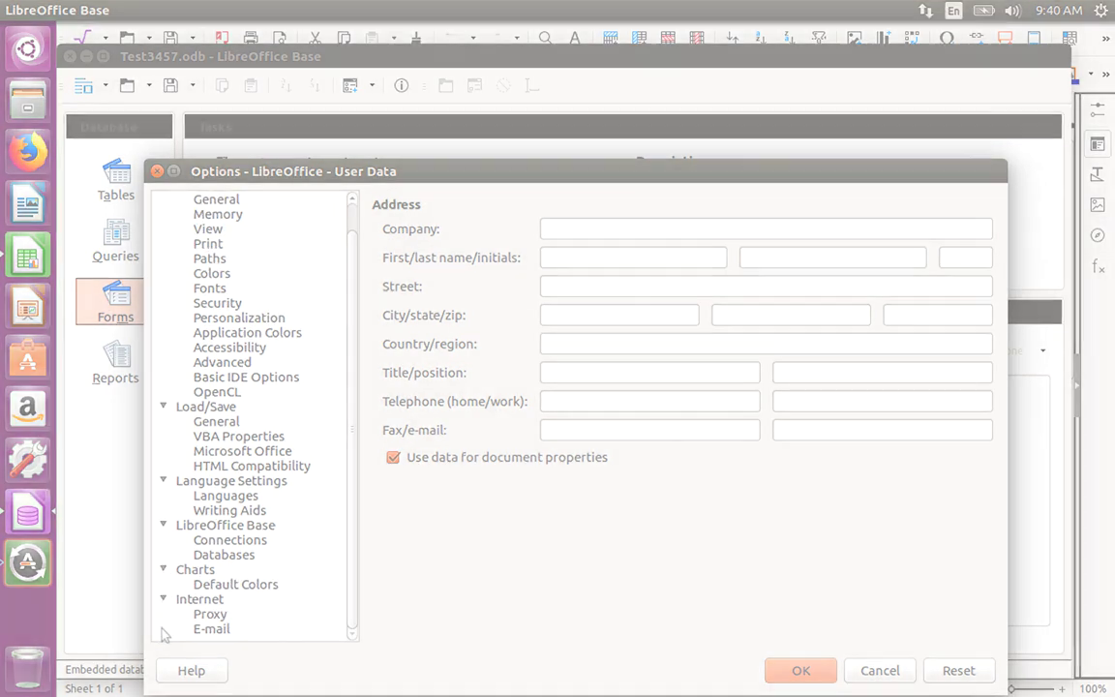